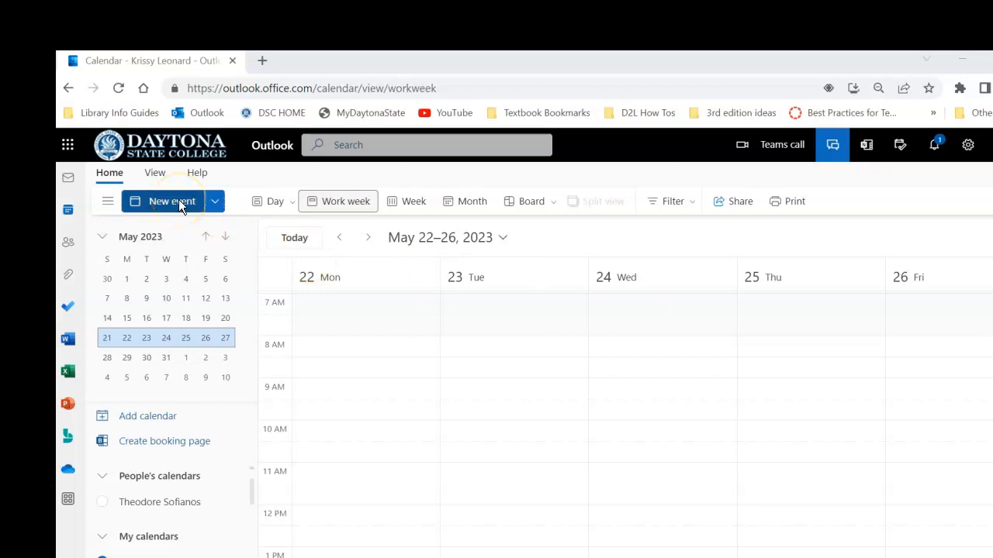
Open a full new-event form for Wednesday 5/24/2023, 8:00–8:30 AM
{"action": "left_click", "coordinate": [645, 343]}
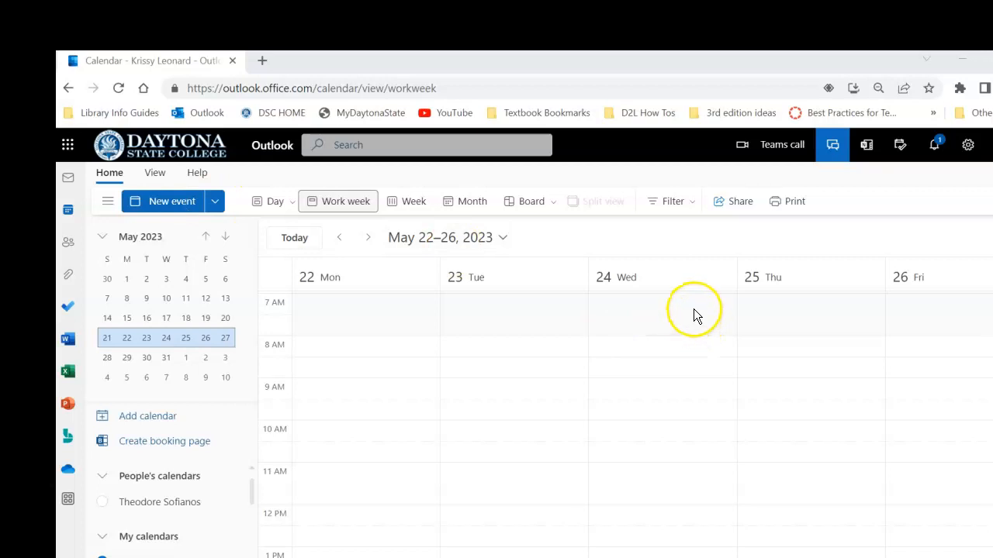
{"action": "left_click", "coordinate": [678, 351]}
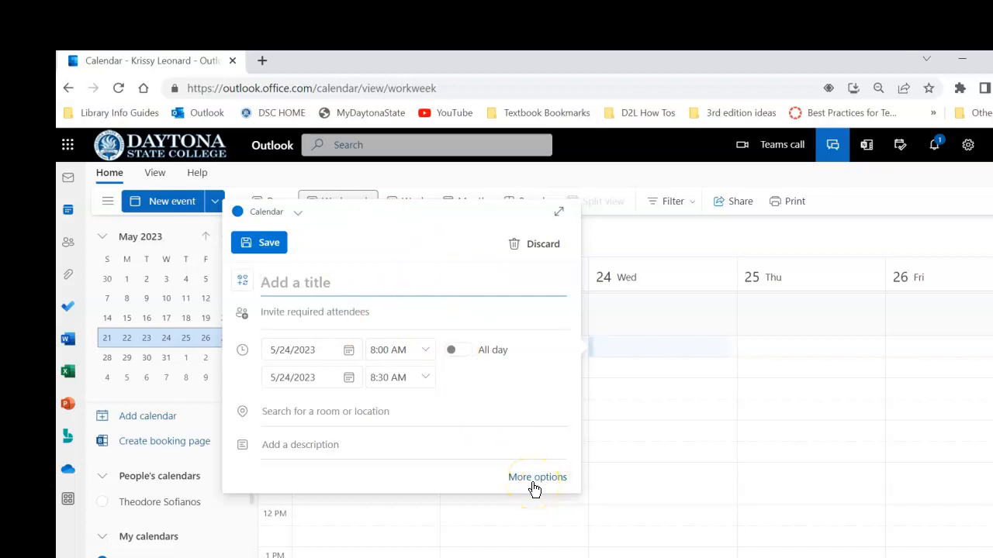
{"action": "left_click", "coordinate": [678, 373]}
{"action": "double_click", "coordinate": [676, 349]}
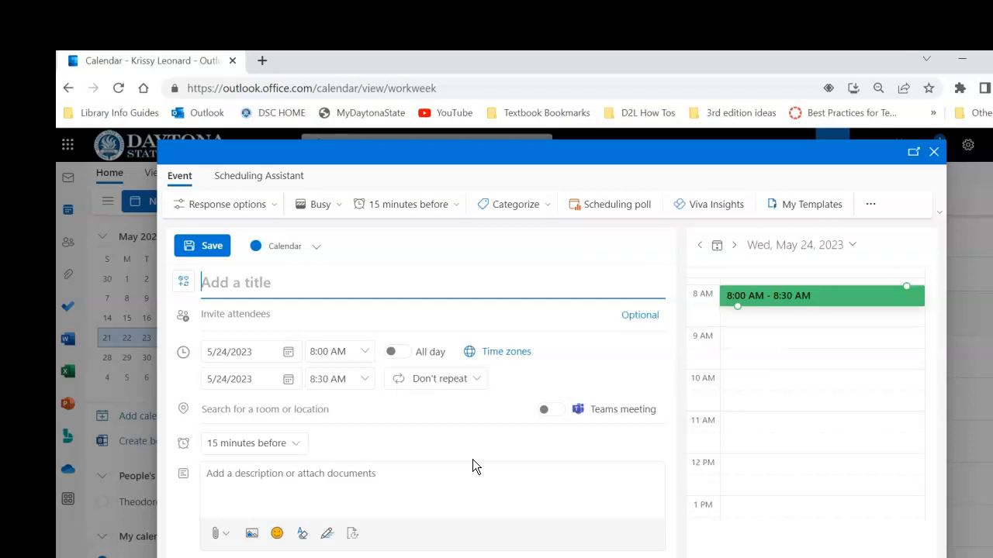
Title the event with the student's name followed by 'Instructor Meeting SLS1122 56ZF'
{"action": "left_click", "coordinate": [520, 417]}
{"action": "left_click", "coordinate": [239, 286]}
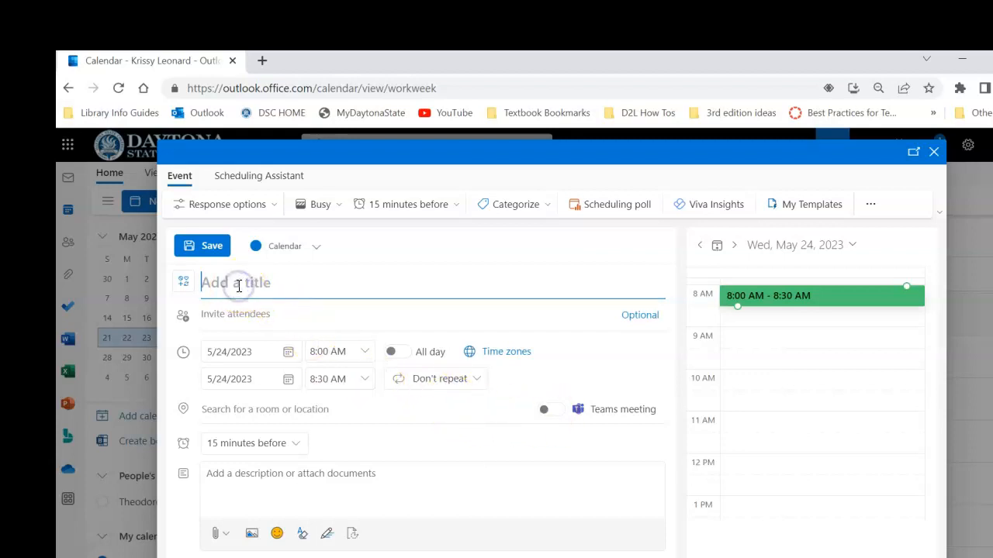
{"action": "type", "text": "Susie Student Instructor Meeting SLS1122 56ZF"}
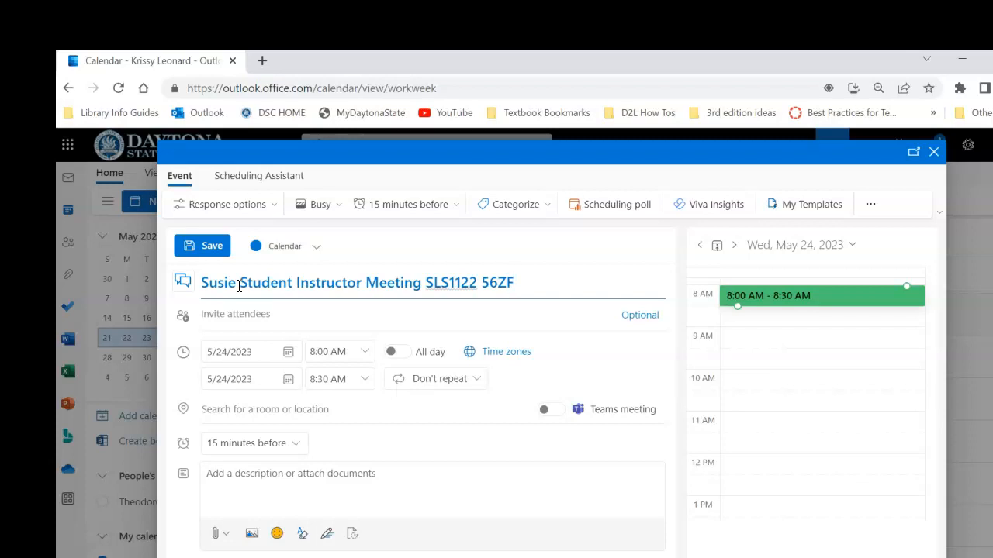
Add the student's e-mail address as an attendee, correcting a typo in the domain
{"action": "left_click", "coordinate": [238, 313]}
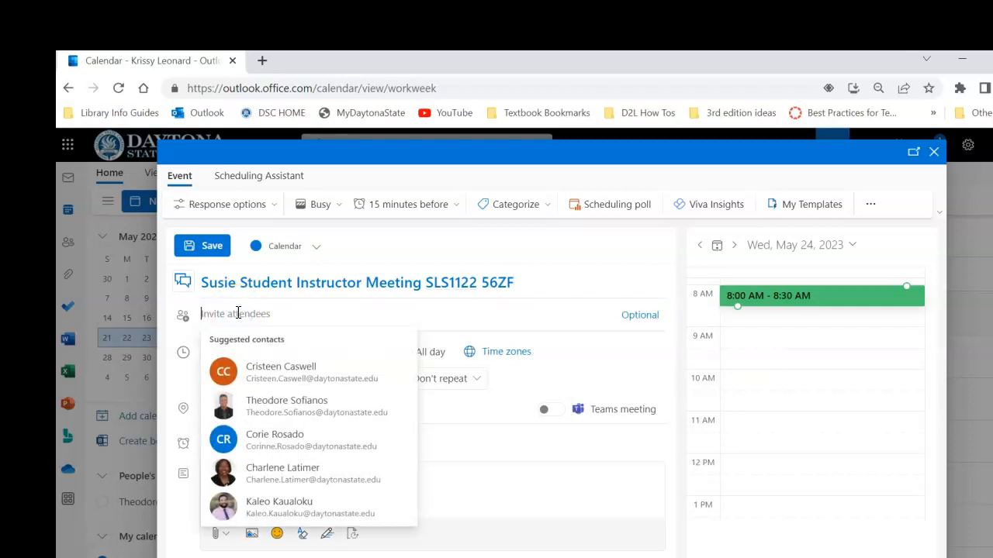
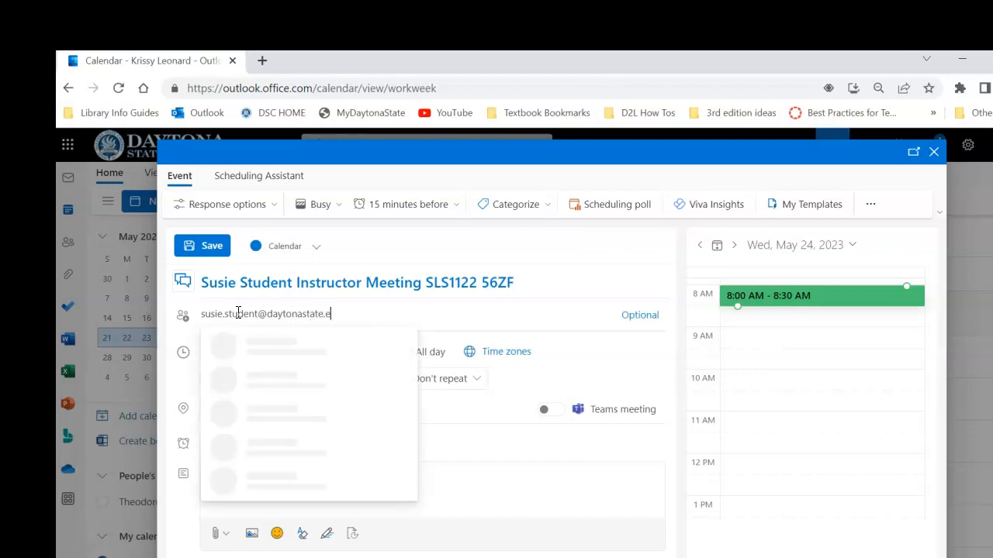
{"action": "key", "text": "Return"}
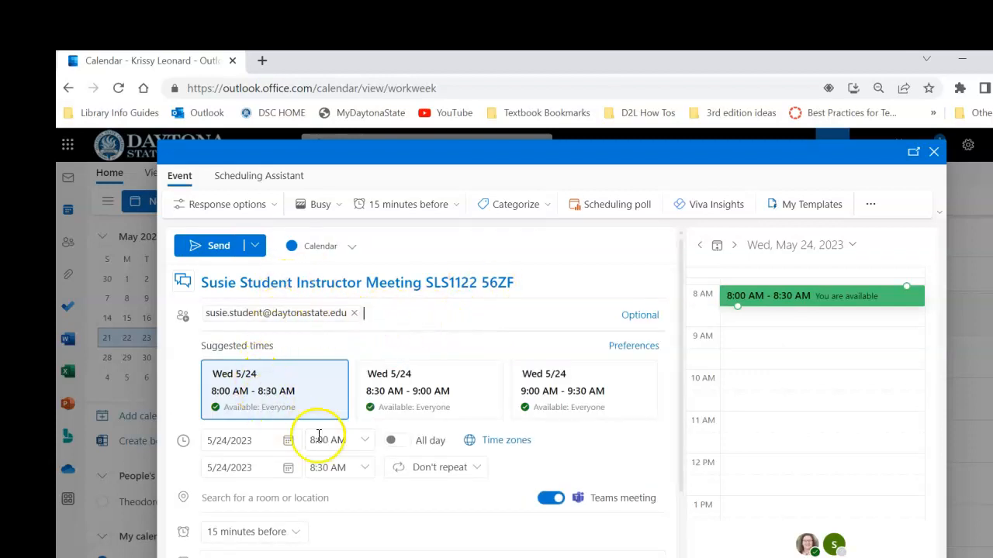
Change the meeting's end time to 8:15 AM for a 15-minute slot
{"action": "left_click", "coordinate": [366, 470]}
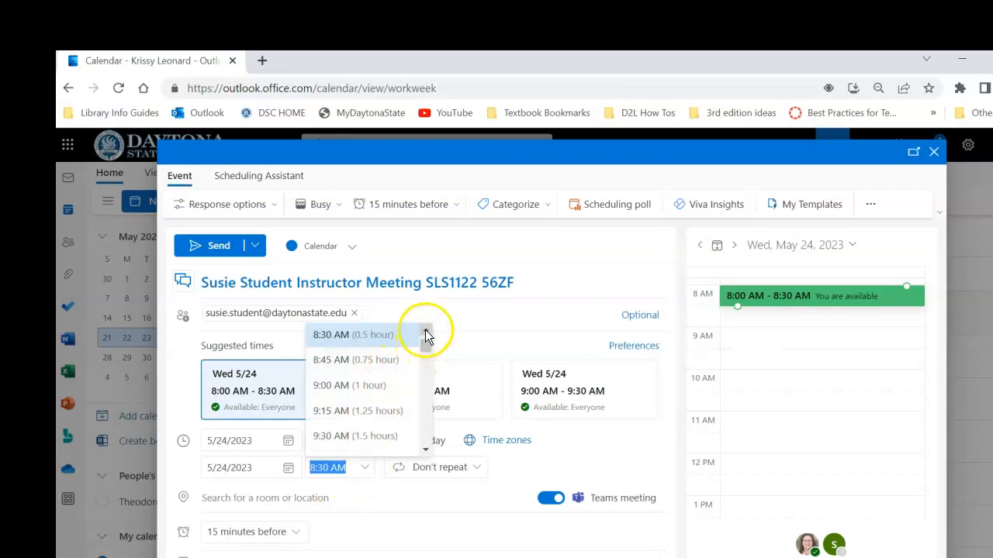
{"action": "scroll", "coordinate": [426, 332], "scroll_direction": "up", "scroll_amount": 1}
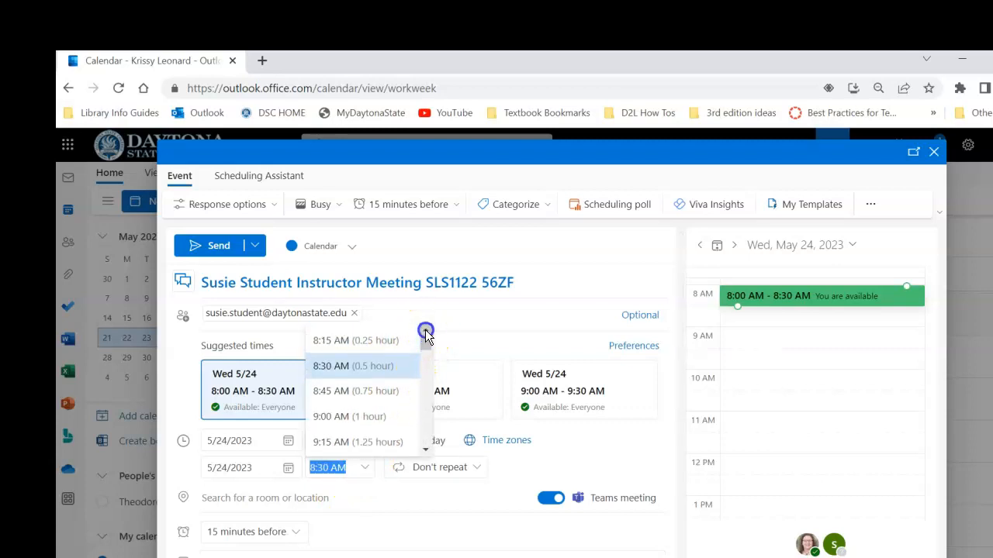
{"action": "left_click", "coordinate": [355, 344]}
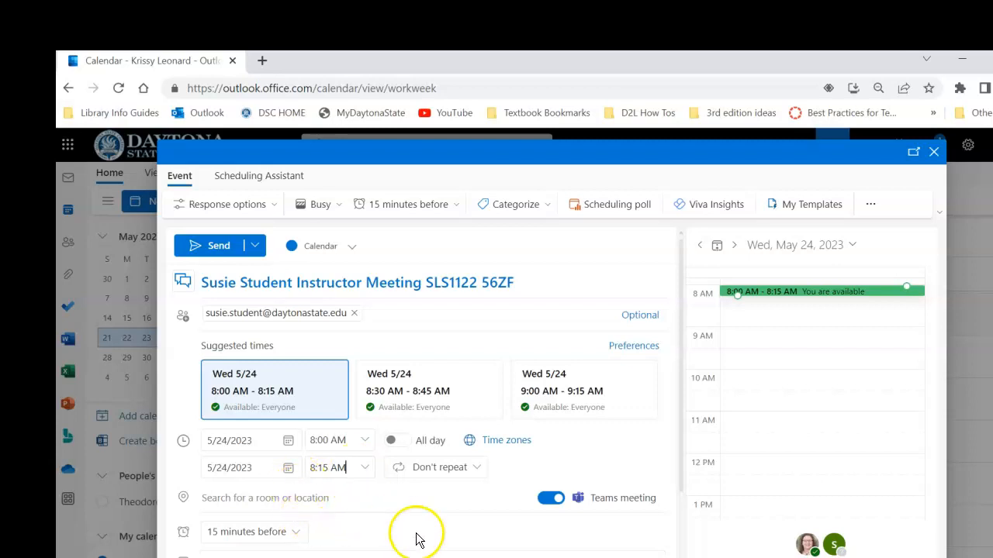
{"action": "left_click_drag", "start_coordinate": [680, 396], "coordinate": [671, 499]}
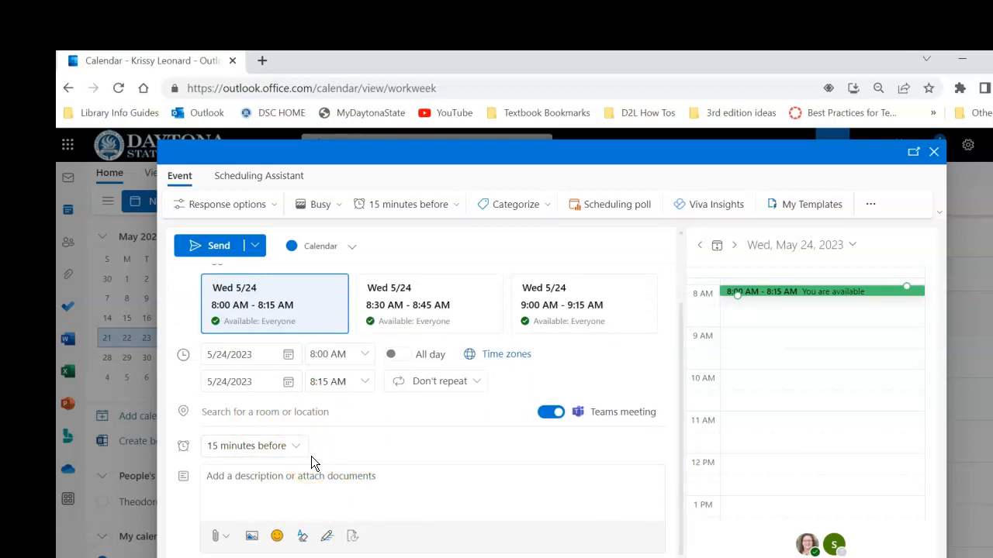
Paste the prepared instructions for accepting and joining the Teams meeting into the description
{"action": "left_click", "coordinate": [268, 471]}
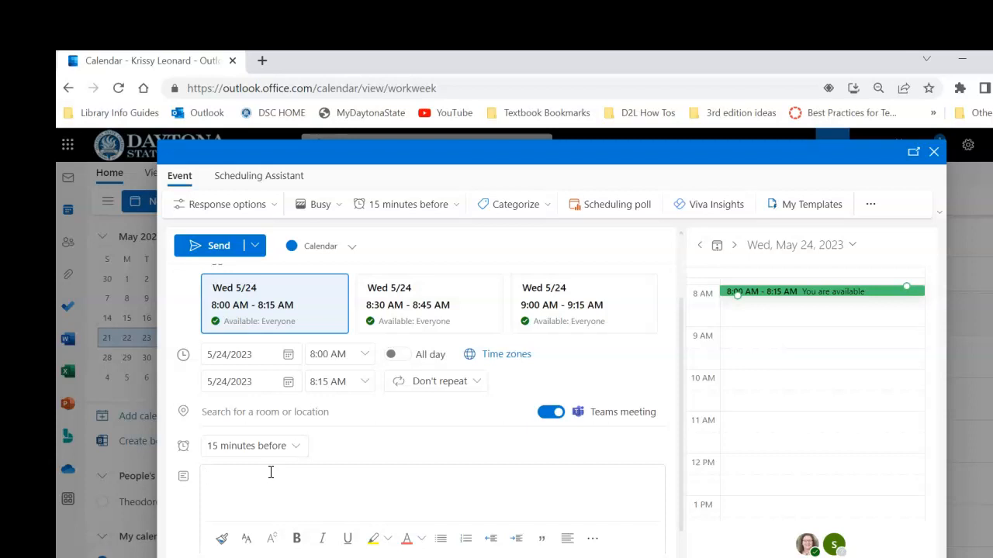
{"action": "type", "text": "Hello - Thank you for setting up this meeting. When you accept the appointment it will appear on your Outlook Calendar, which you access through your FalconMail account. Just choose the Calendar icon. The TEAMS link for the meeting will appear in the appointment. If you do not already have TEAMS on your device, please see https://library.daytonastate.edu/Office365/access or contact the Help Desk for assistance well ahead of appointment time.  This is a reminder that you have an appointment with Professor Leonard at 1:00 PM. Please have both TEAMS and Falcon Online and our course open before the meeting starts. Please arrive early to get set up and be ready to meet on time, as the schedule is tight with other students.  To access the meeting, choose the Calendar icon, go to the day and time and open the appointment. The TEAMS link appears in the appointment."}
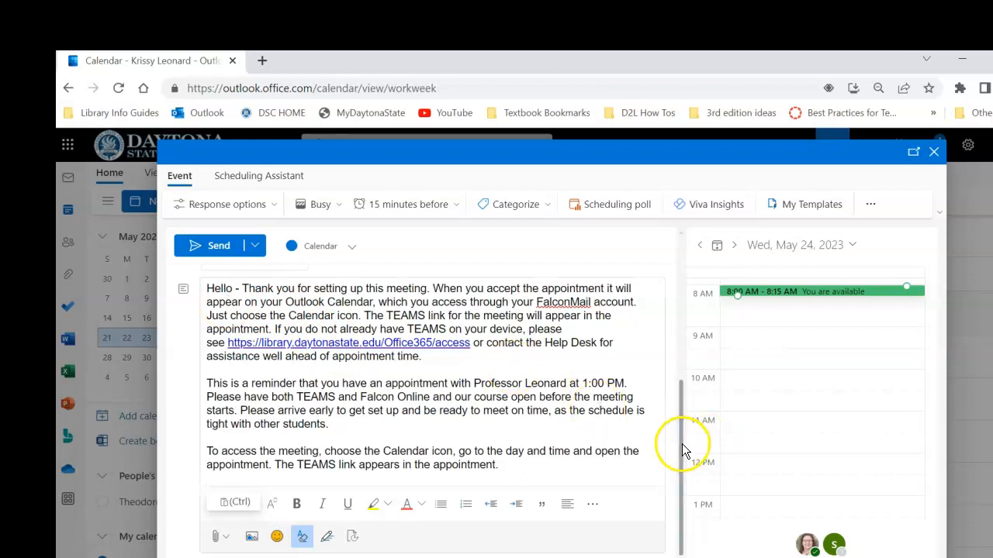
{"action": "left_click_drag", "start_coordinate": [683, 442], "coordinate": [684, 409]}
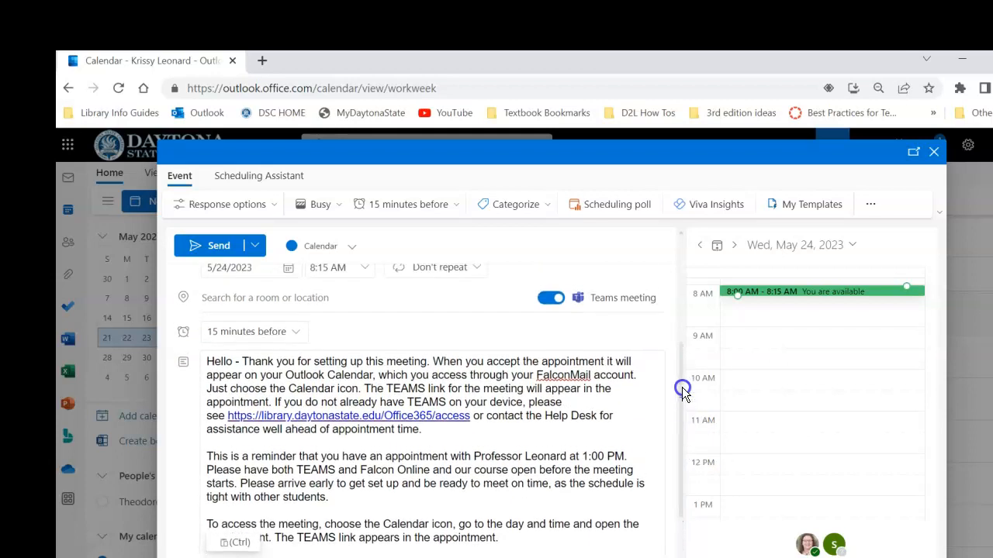
Delete the reminder and access-instruction paragraphs, leaving only the first description paragraph
{"action": "left_click", "coordinate": [589, 381]}
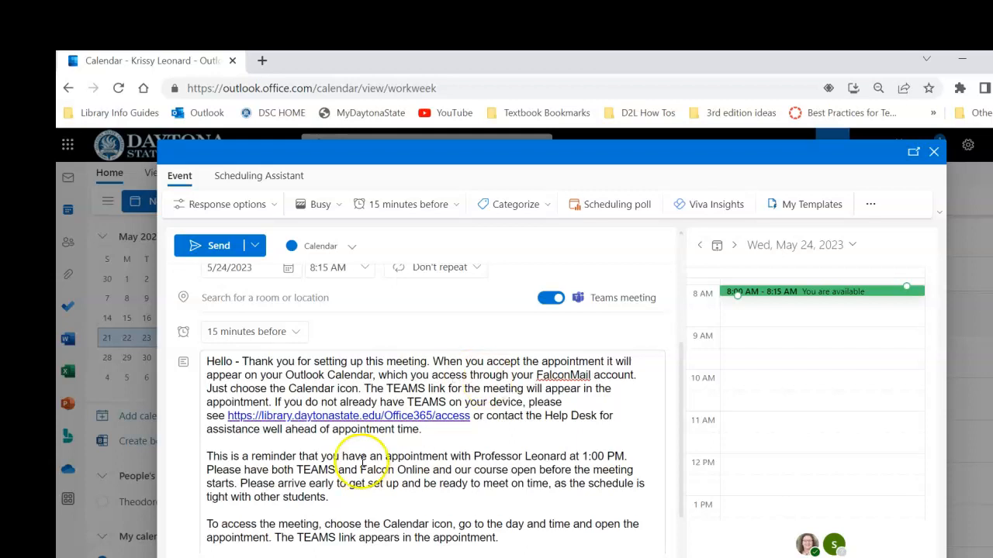
{"action": "left_click_drag", "start_coordinate": [207, 458], "coordinate": [507, 535]}
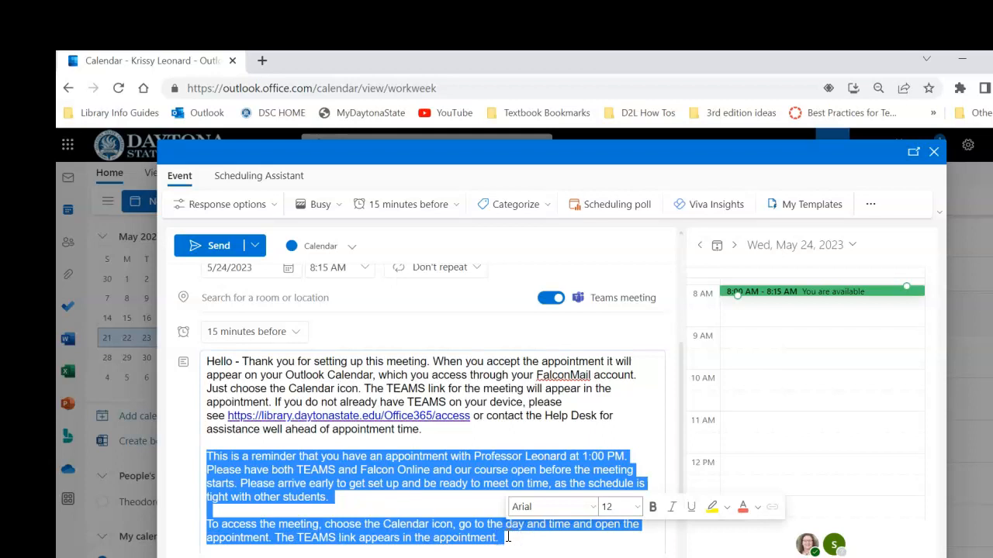
{"action": "key", "text": "Delete"}
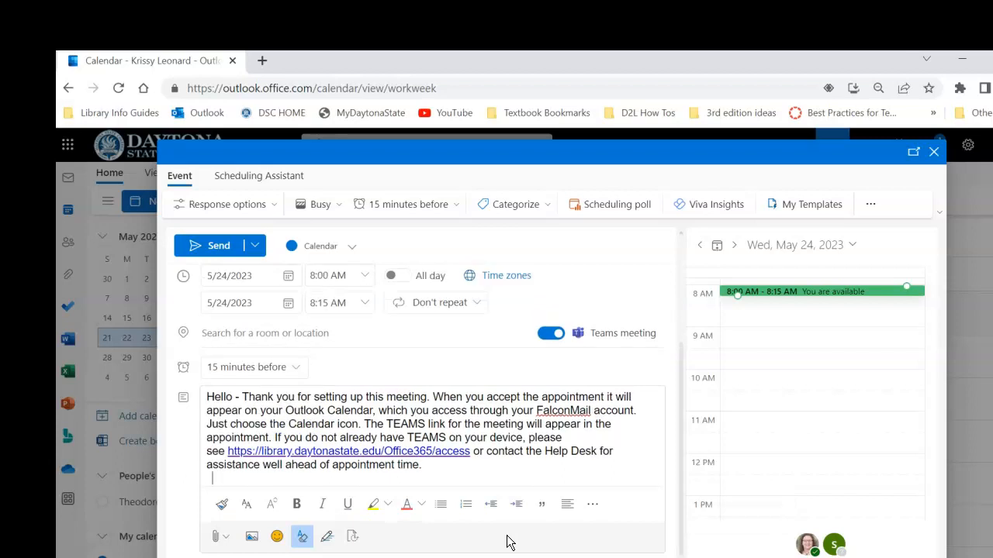
{"action": "key", "text": "BackSpace"}
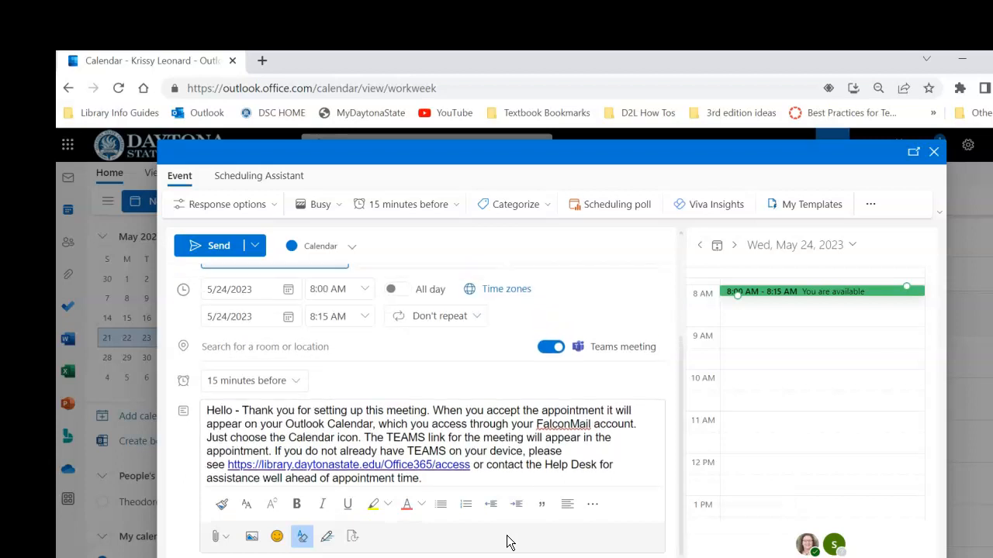
Add an email reminder timed 30 minutes before the meeting
{"action": "left_click", "coordinate": [298, 383]}
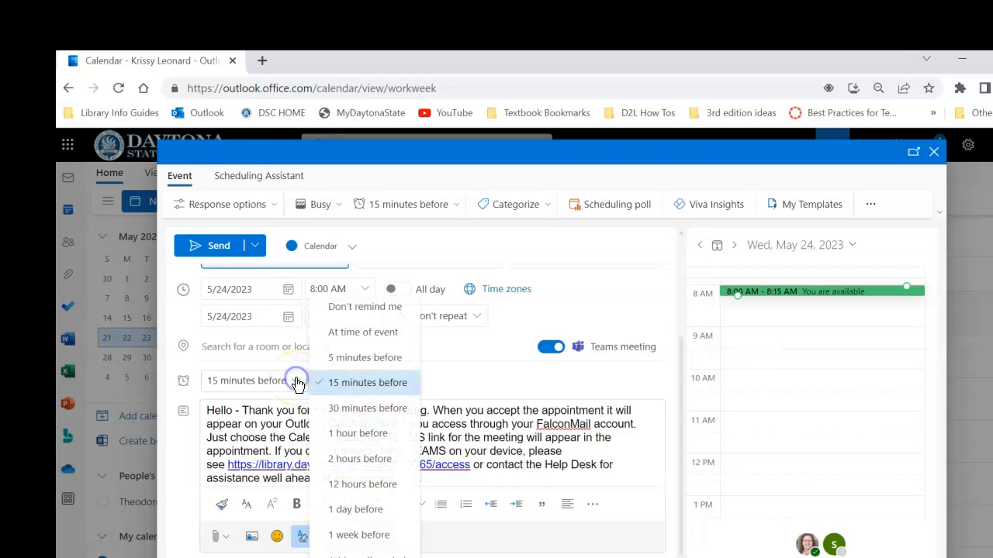
{"action": "left_click", "coordinate": [367, 555]}
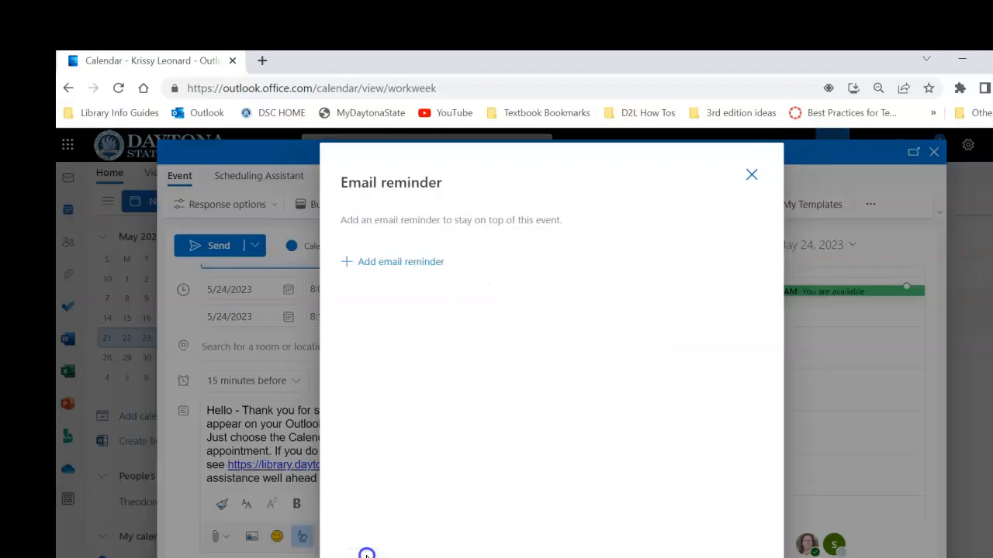
{"action": "left_click", "coordinate": [395, 263]}
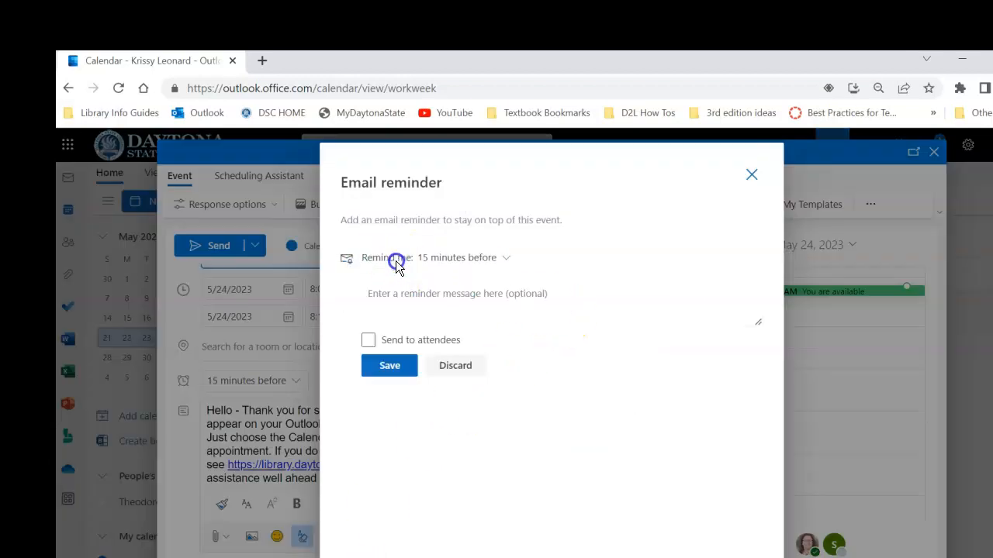
{"action": "left_click", "coordinate": [503, 258]}
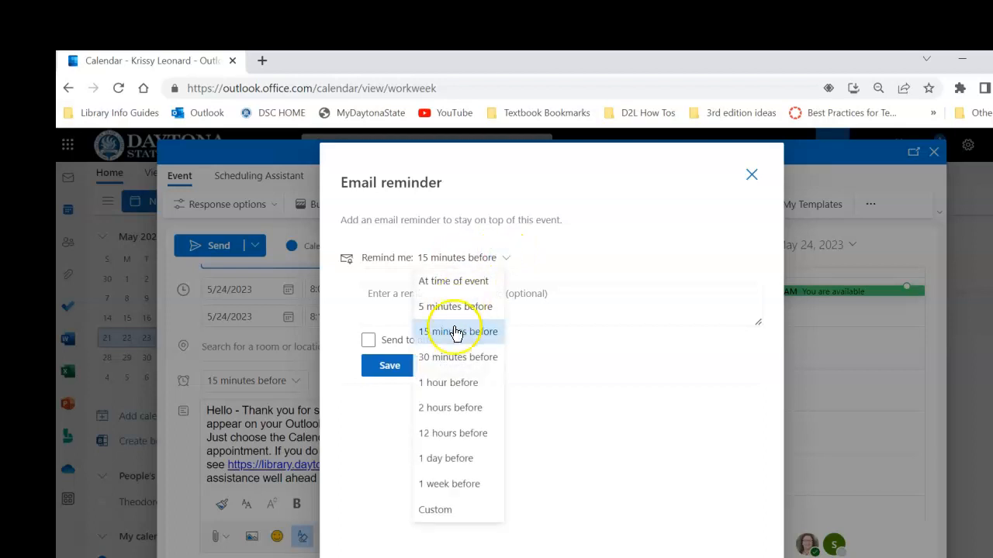
{"action": "left_click", "coordinate": [456, 358]}
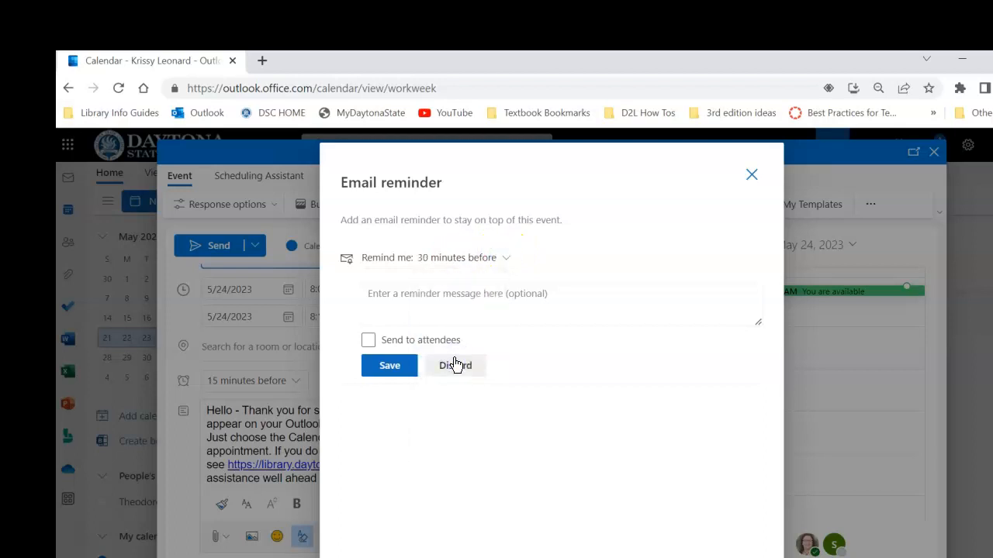
{"action": "left_click", "coordinate": [409, 292]}
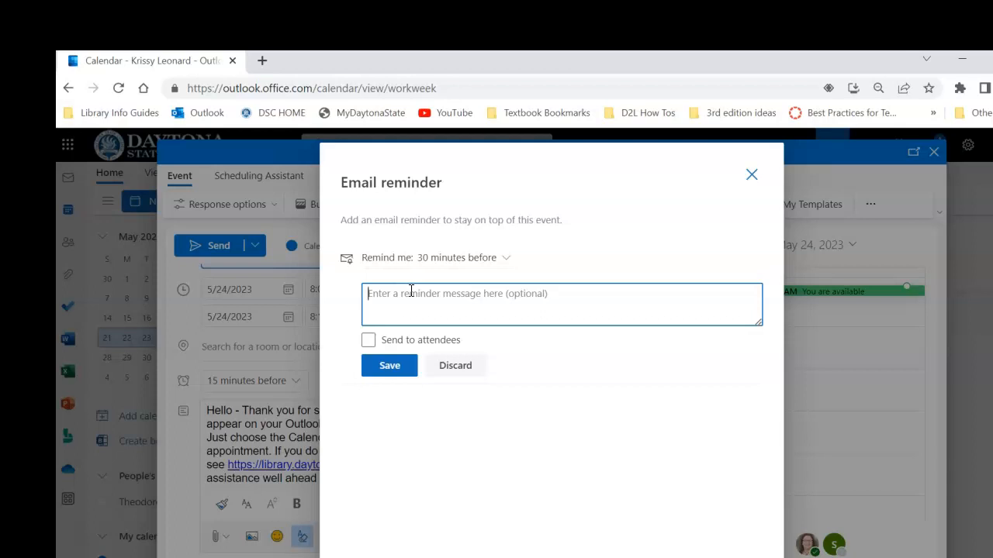
Paste the reminder message about opening the appointment and its TEAMS link, removing the blank line
{"action": "type", "text": "To access the meeting, choose the Calendar icon, go to the day and time and open the appointment. The TEAMS link appears in the appointment."}
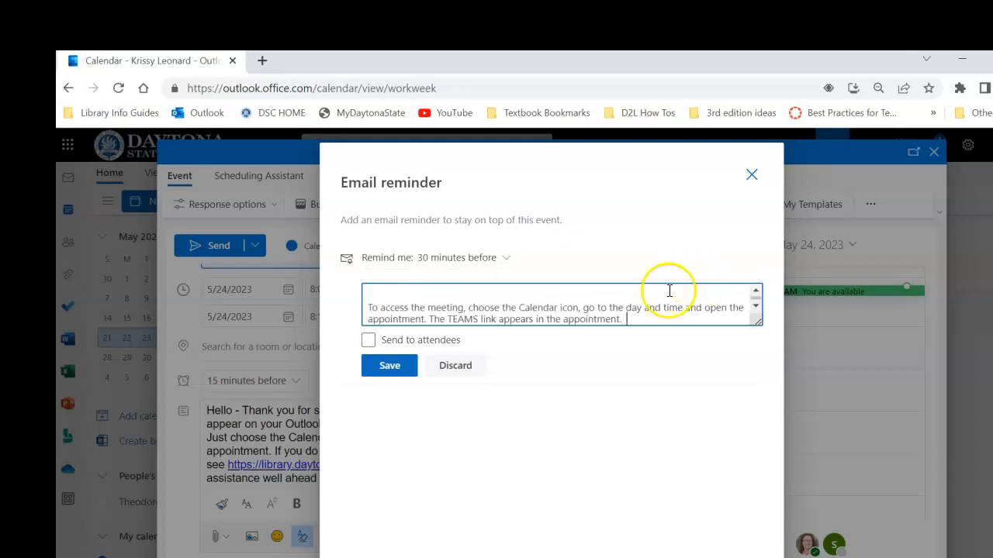
{"action": "left_click", "coordinate": [370, 307]}
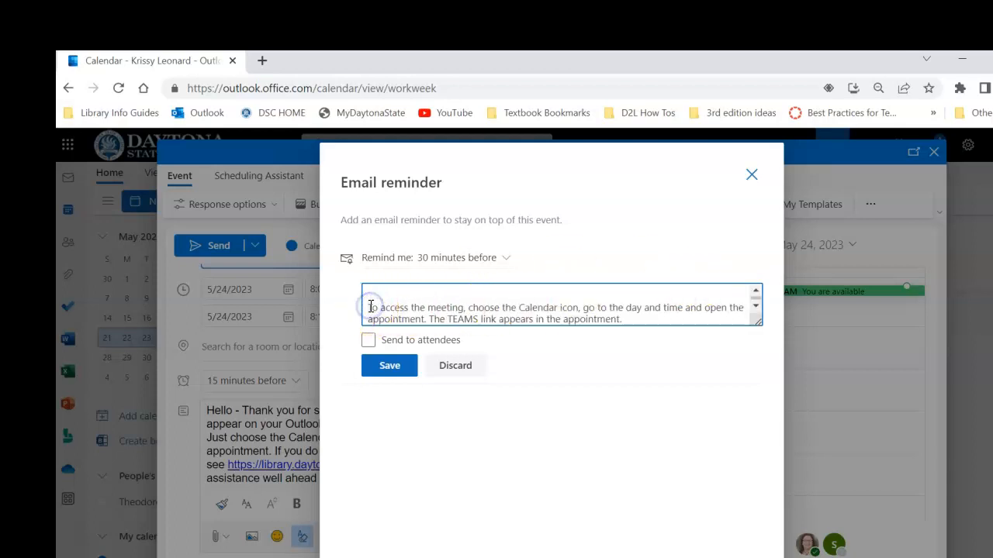
{"action": "key", "text": "BackSpace"}
{"action": "left_click", "coordinate": [757, 291]}
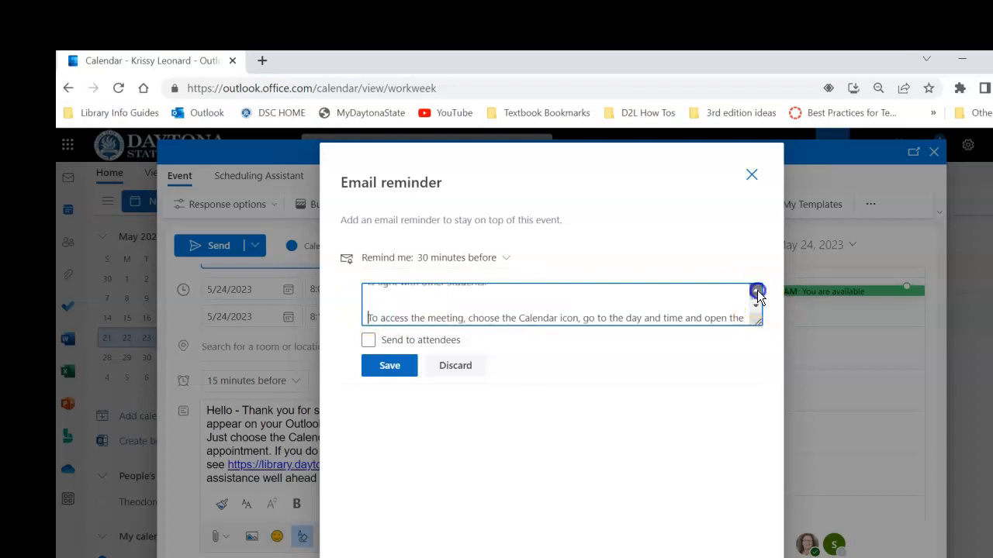
{"action": "left_click", "coordinate": [756, 291]}
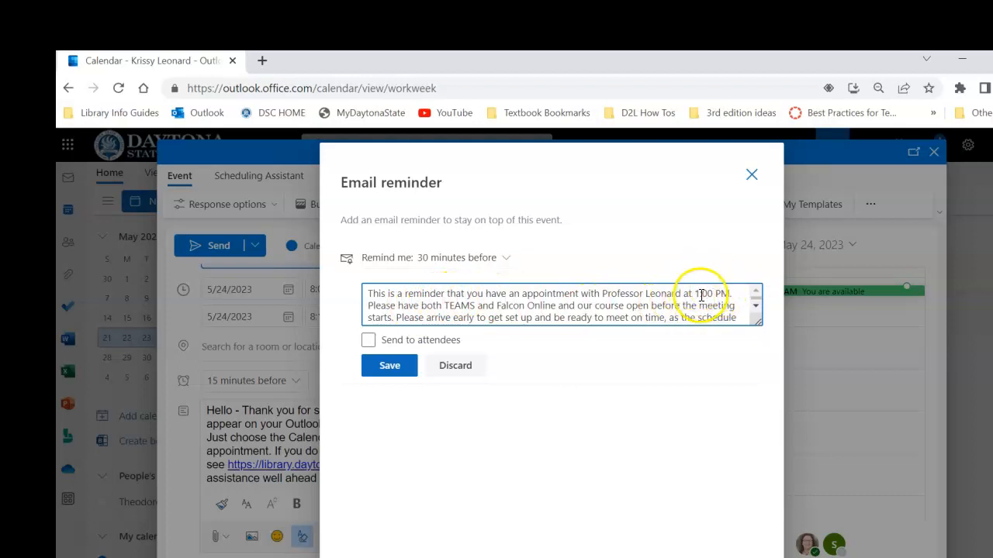
{"action": "left_click", "coordinate": [755, 307]}
{"action": "left_click", "coordinate": [756, 307]}
{"action": "left_click", "coordinate": [755, 291]}
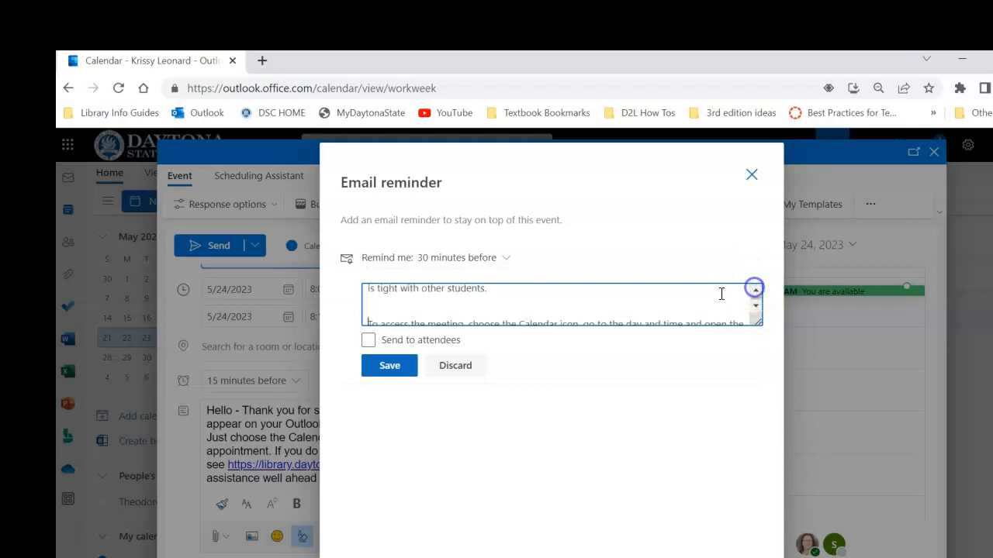
{"action": "left_click", "coordinate": [370, 307]}
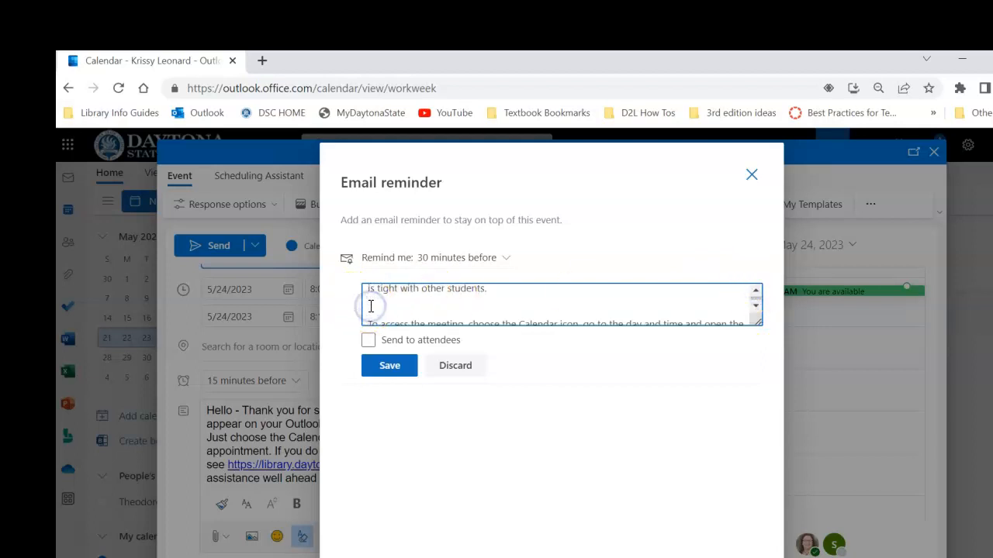
{"action": "key", "text": "Delete"}
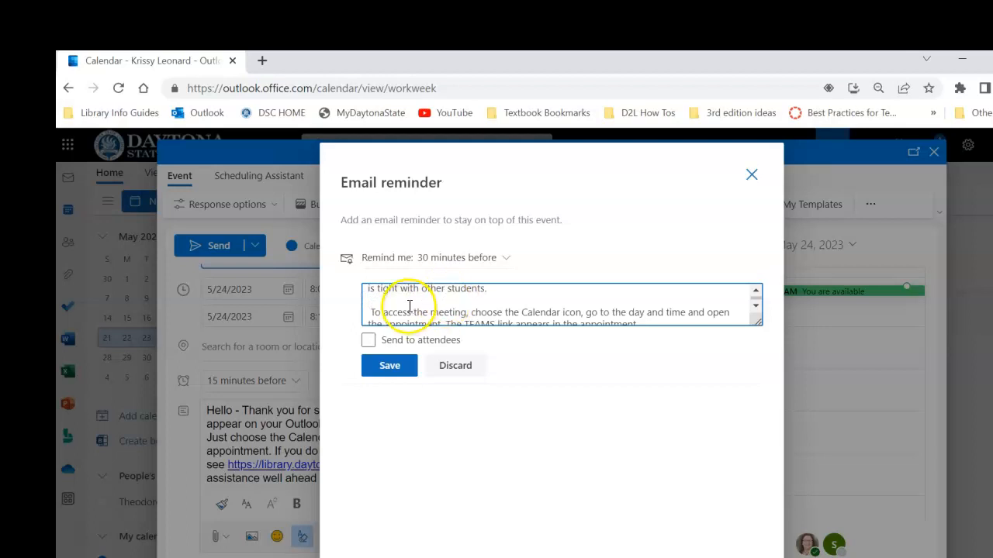
Send the reminder to all attendees and save it
{"action": "left_click", "coordinate": [757, 308]}
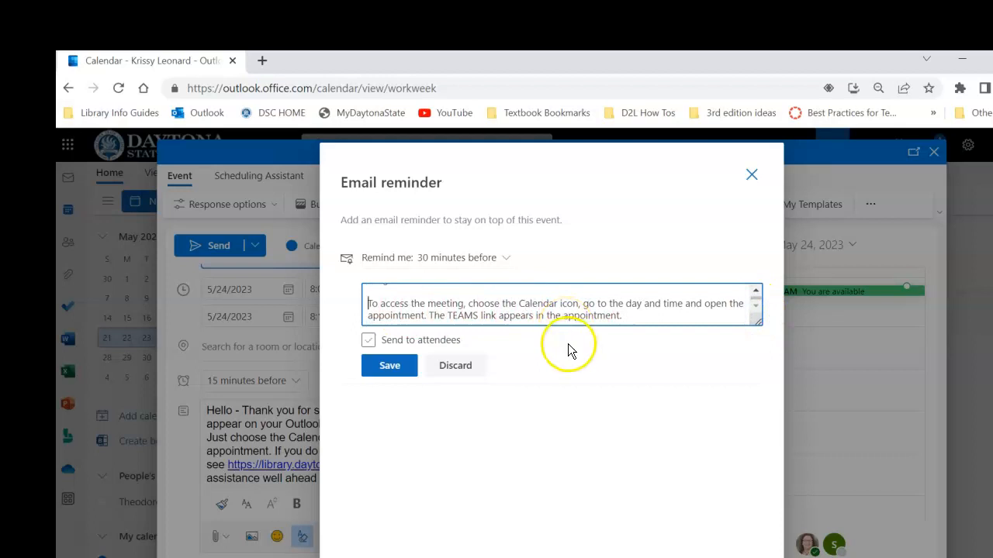
{"action": "left_click", "coordinate": [368, 342]}
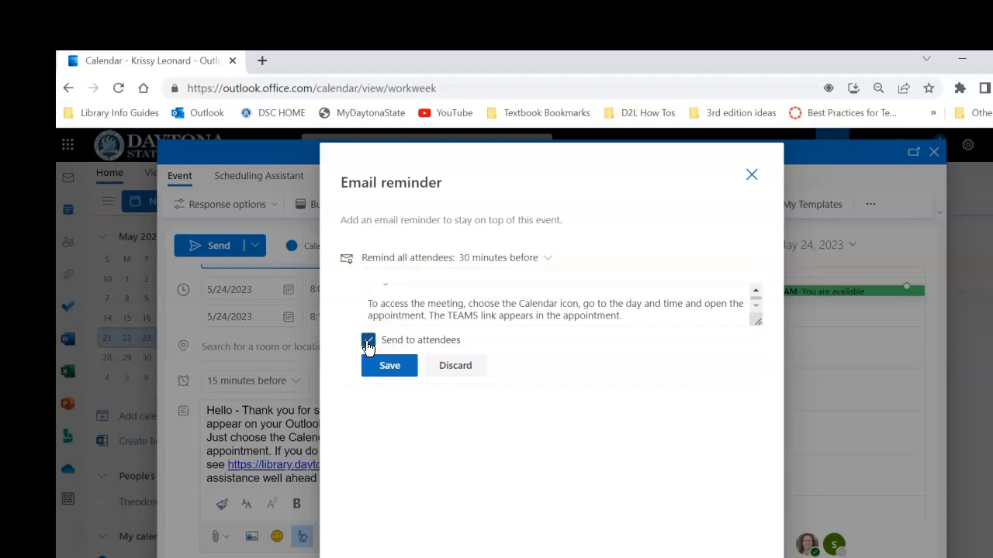
{"action": "left_click", "coordinate": [388, 366]}
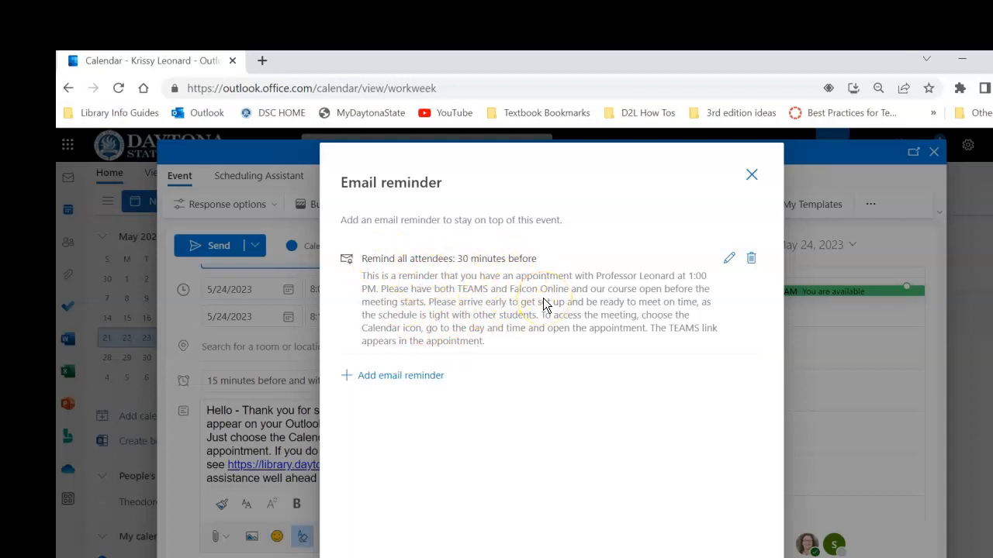
Tag the meeting with the MEETING category and send the invitation
{"action": "left_click", "coordinate": [751, 173]}
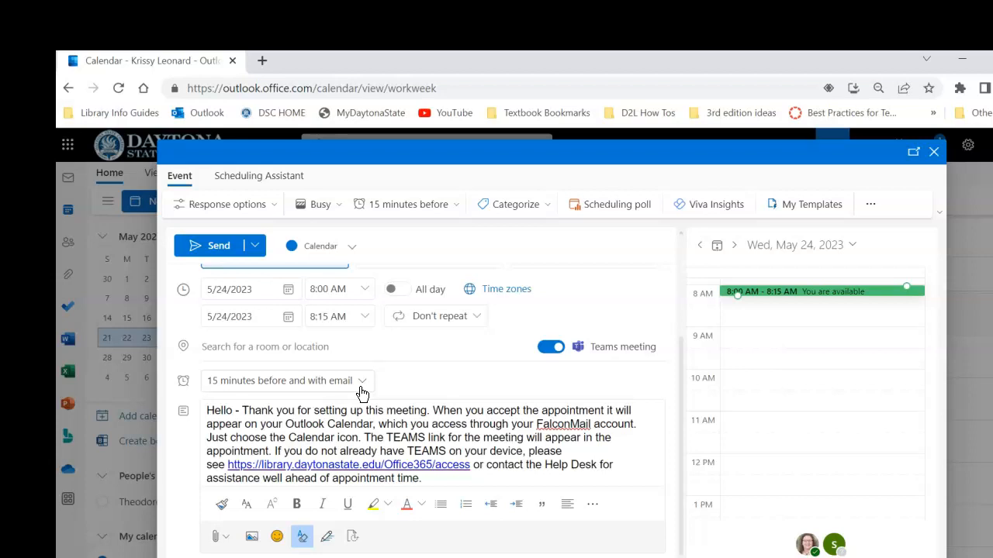
{"action": "left_click", "coordinate": [544, 206]}
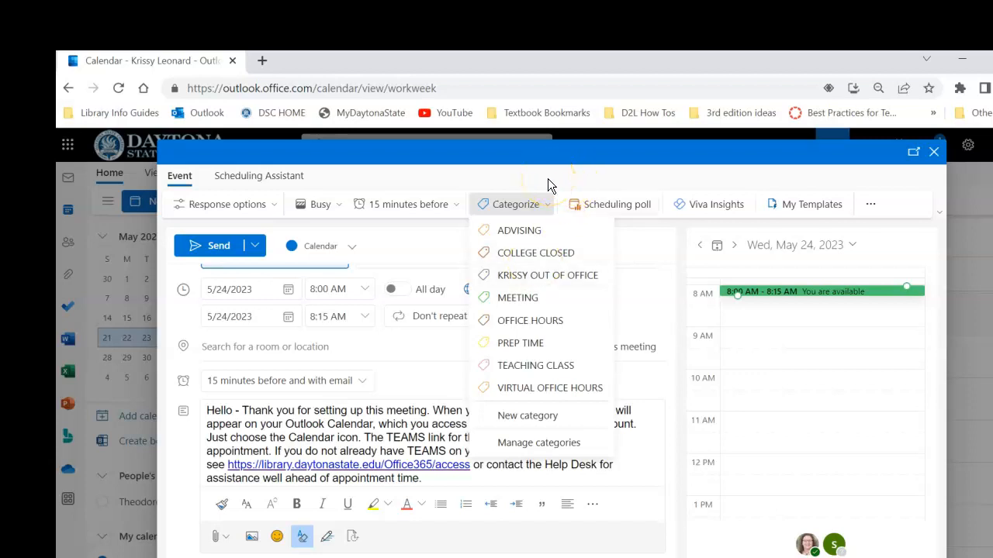
{"action": "left_click", "coordinate": [531, 298]}
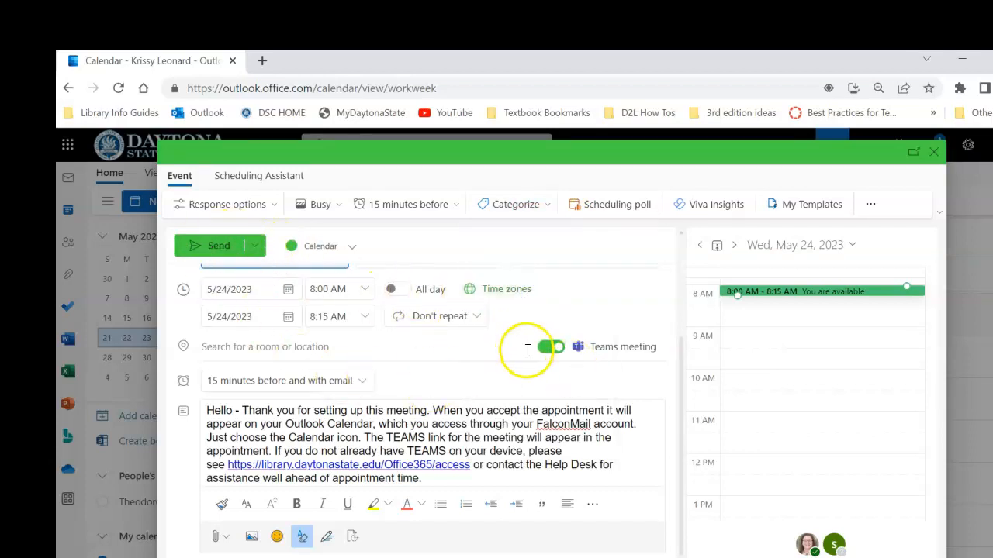
{"action": "left_click", "coordinate": [217, 247]}
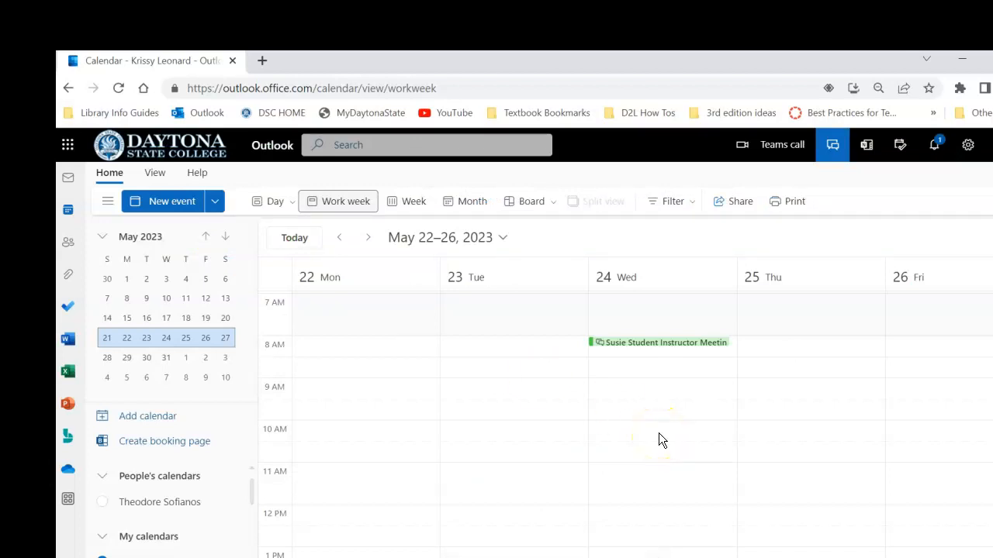
Switch the calendar to Day view and step forward to Wednesday, May 24, 2023
{"action": "left_click", "coordinate": [417, 202]}
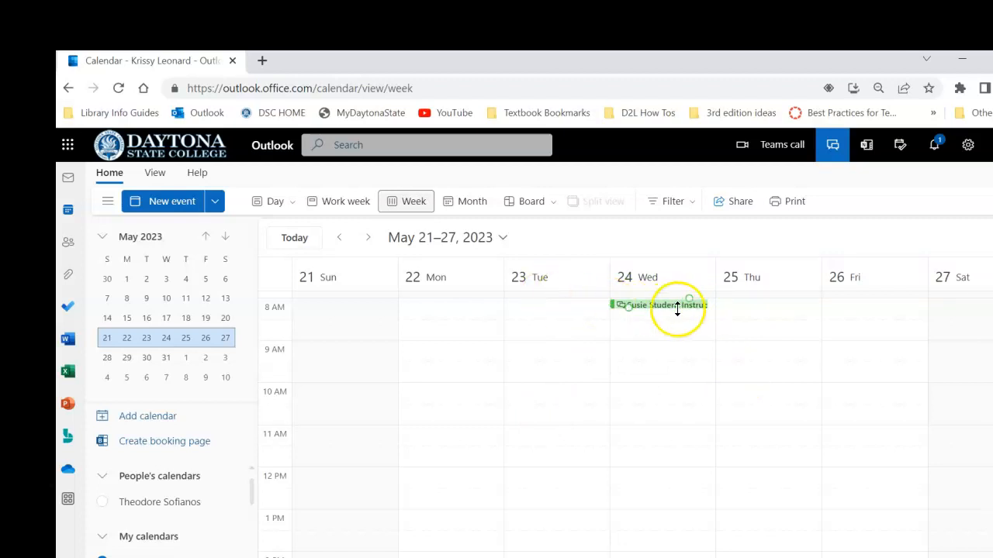
{"action": "left_click", "coordinate": [344, 200]}
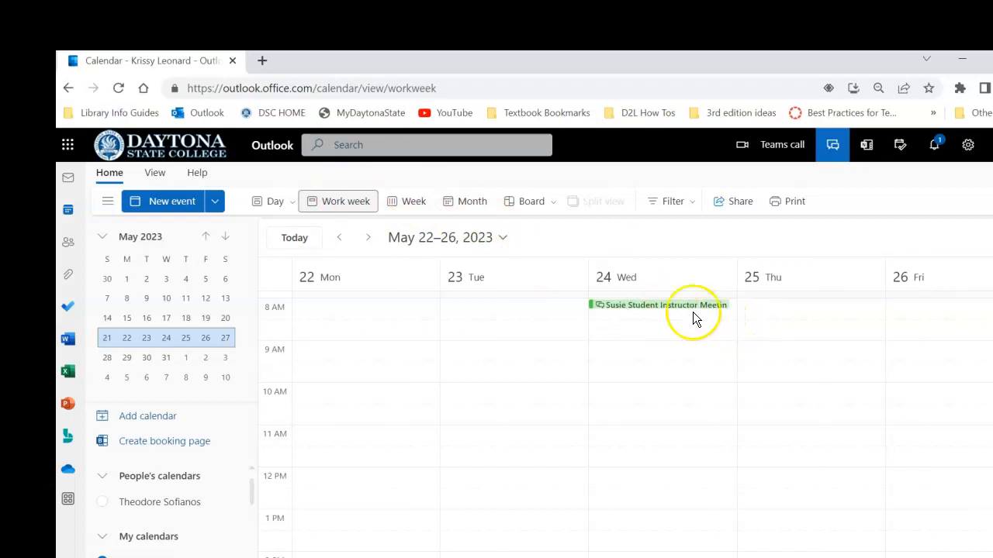
{"action": "left_click", "coordinate": [274, 202]}
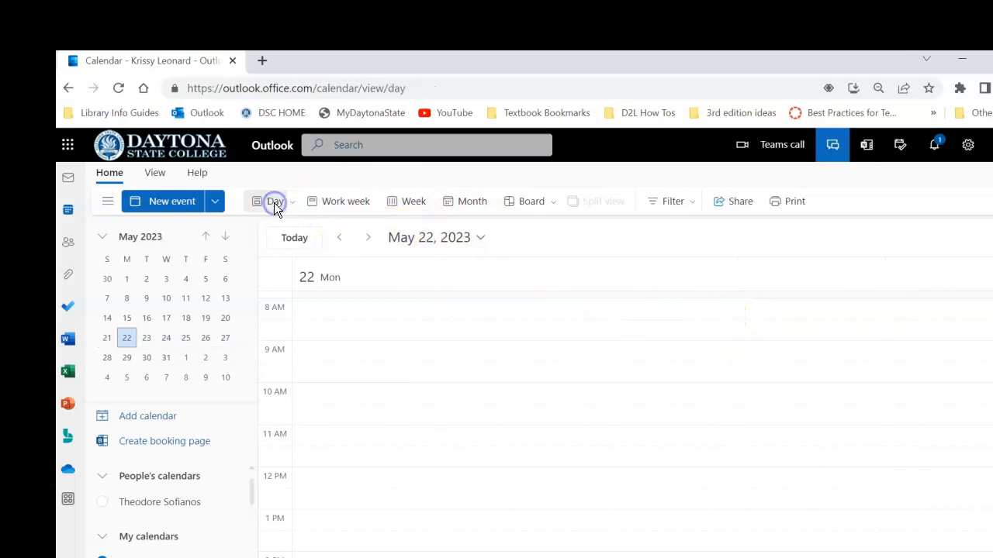
{"action": "left_click", "coordinate": [370, 238]}
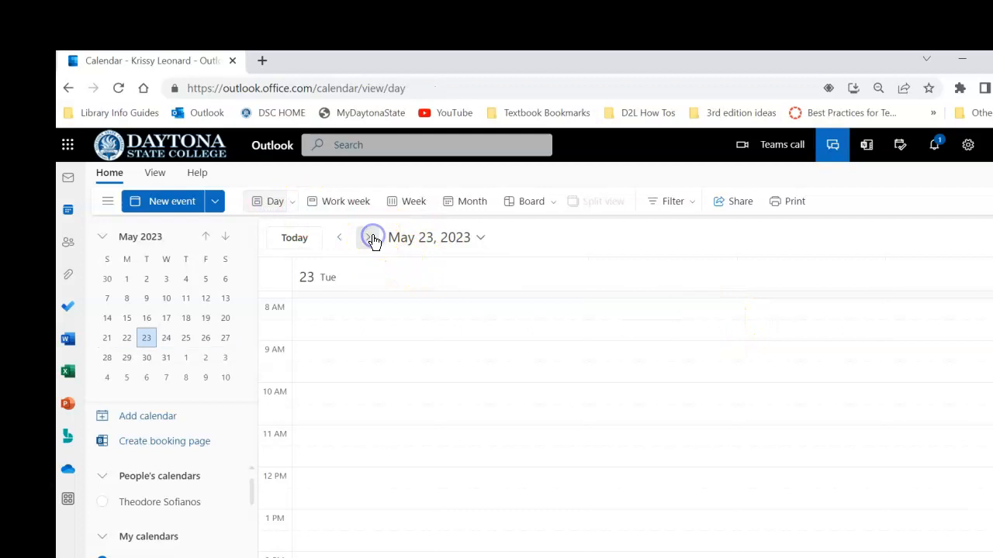
{"action": "left_click", "coordinate": [370, 238]}
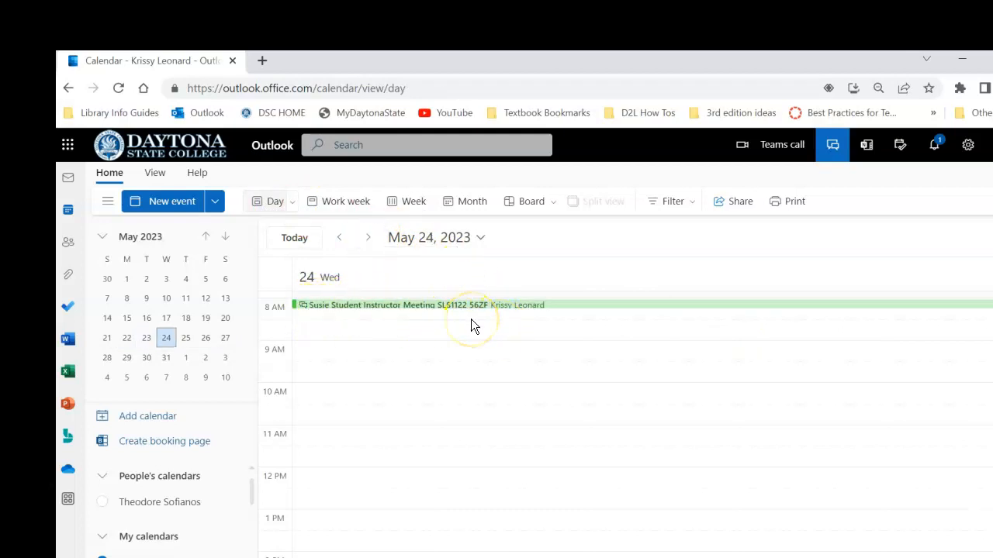
{"action": "left_click", "coordinate": [514, 305]}
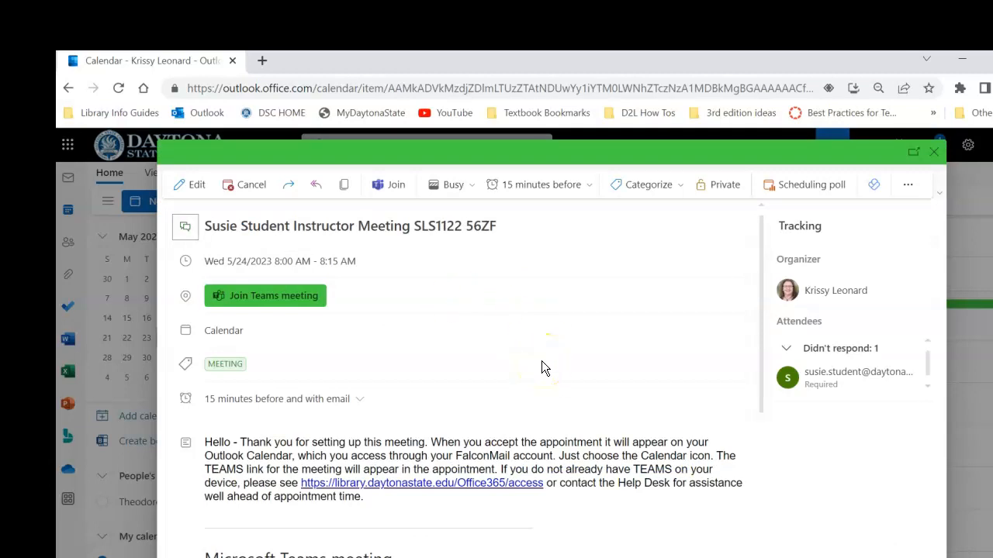
{"action": "left_click", "coordinate": [934, 152]}
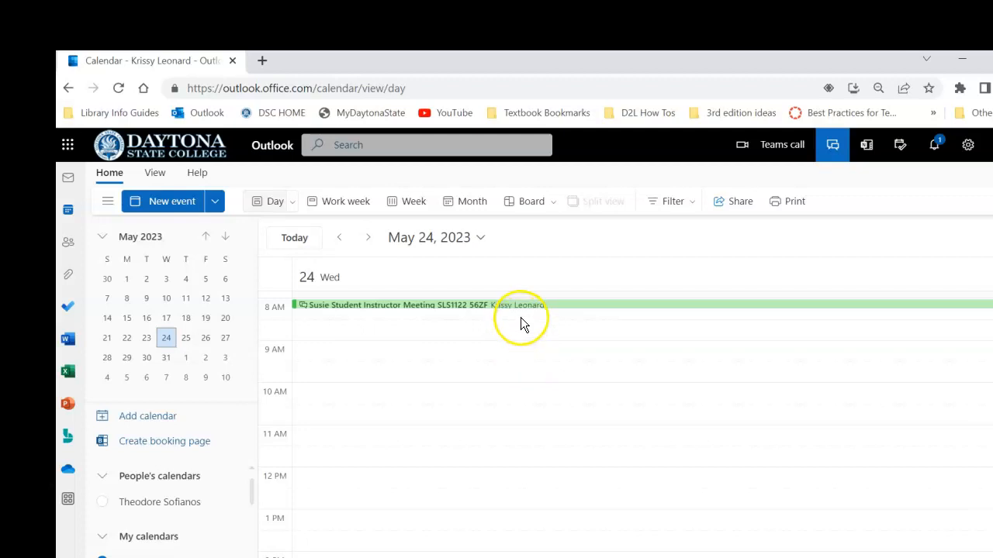